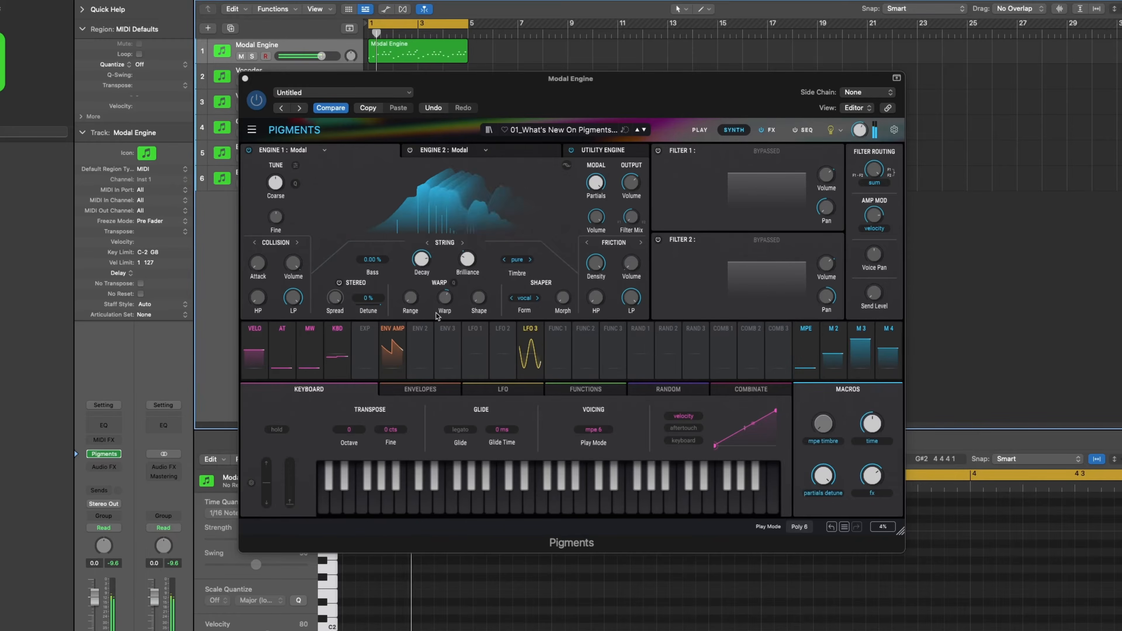
Step: Try different Attack and LP settings on Engine 1's Collision exciter
{"action": "left_click_drag", "start_coordinate": [796, 351], "coordinate": [269, 257]}
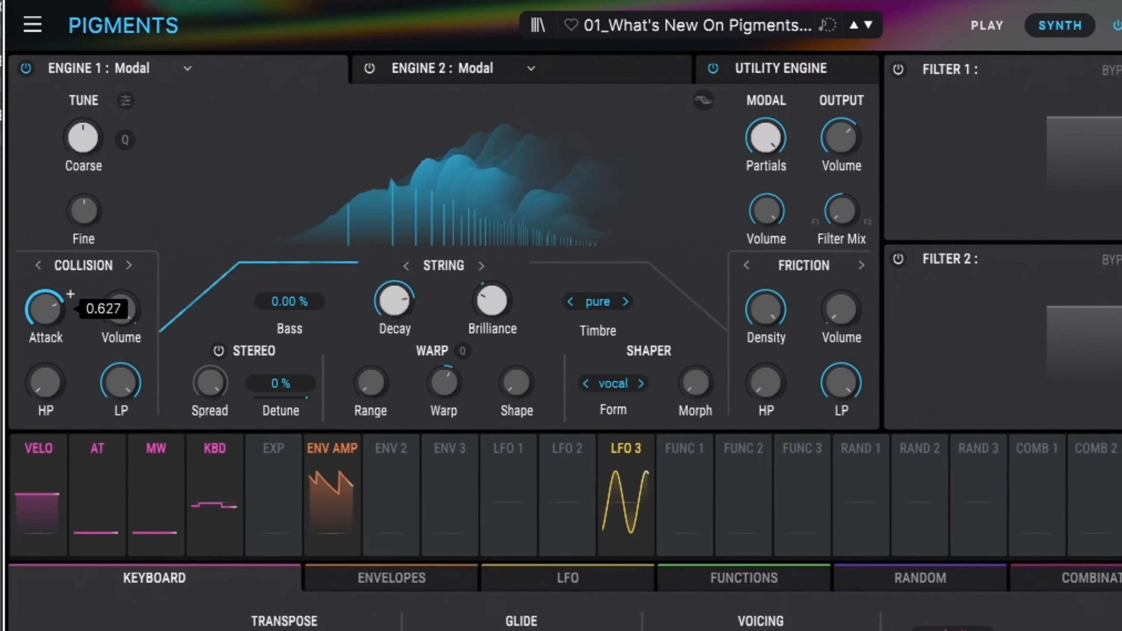
{"action": "left_click_drag", "start_coordinate": [44, 309], "coordinate": [44, 311]}
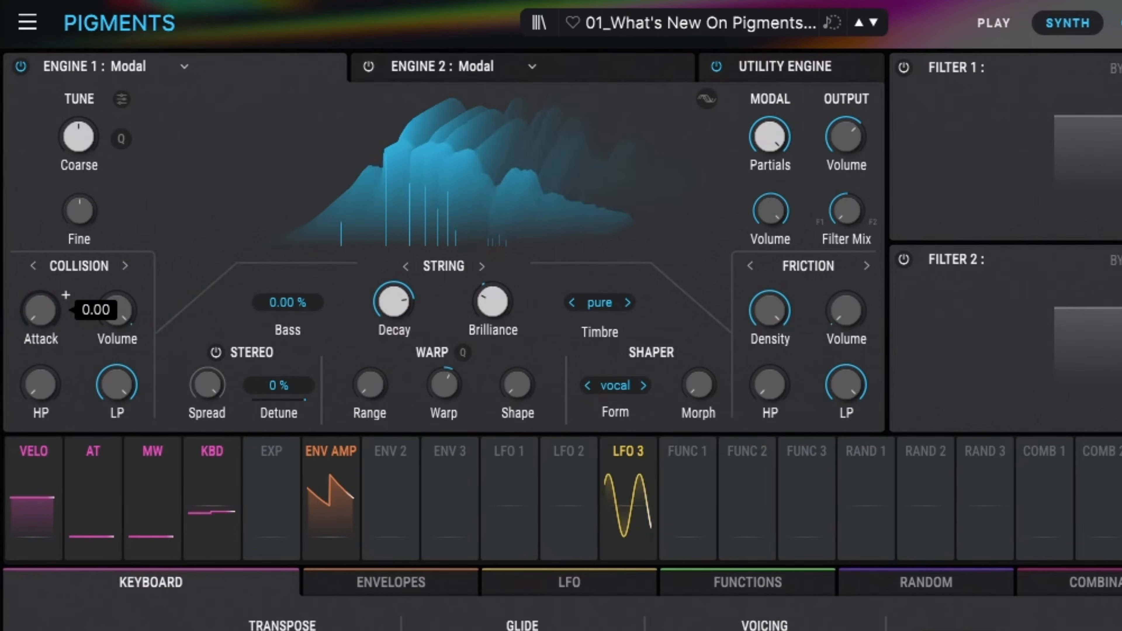
{"action": "left_click_drag", "start_coordinate": [116, 384], "coordinate": [113, 396]}
{"action": "left_click_drag", "start_coordinate": [53, 321], "coordinate": [53, 332]}
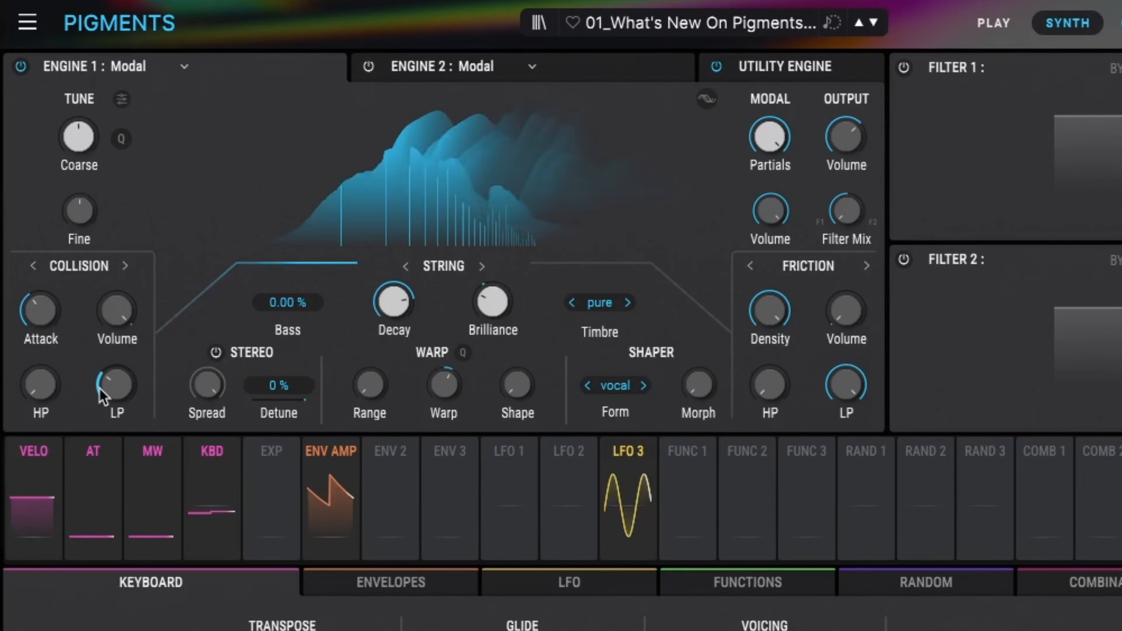
{"action": "left_click_drag", "start_coordinate": [110, 382], "coordinate": [110, 397]}
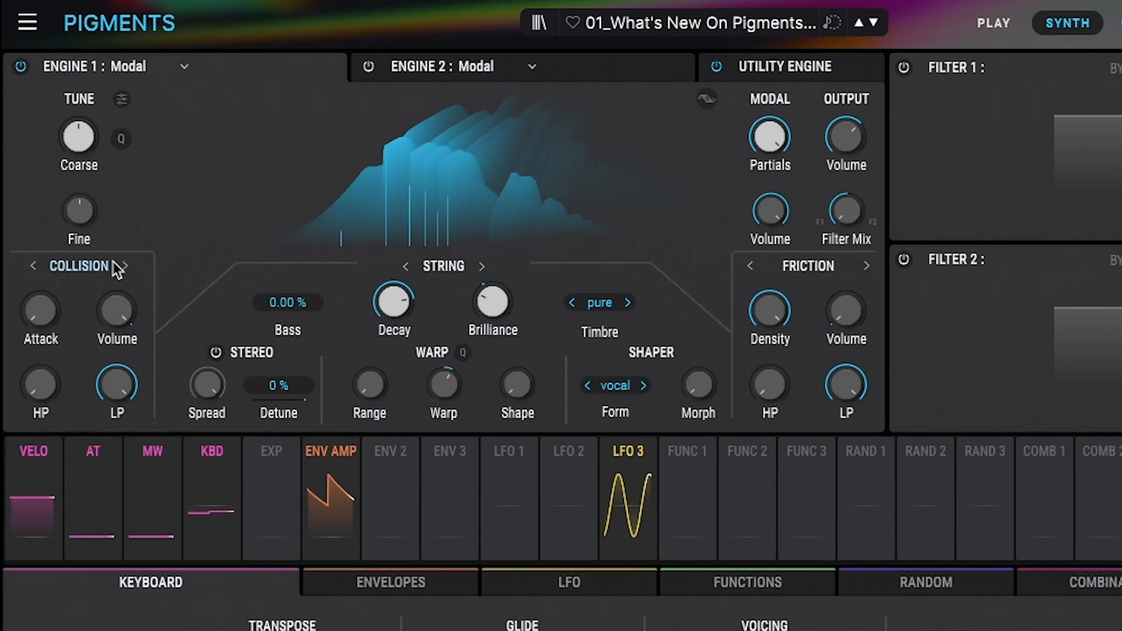
Step: Switch Engine 1's Collision exciter to Transient and choose the Midpeak sample
{"action": "left_click", "coordinate": [125, 266]}
{"action": "mouse_move", "coordinate": [119, 323]}
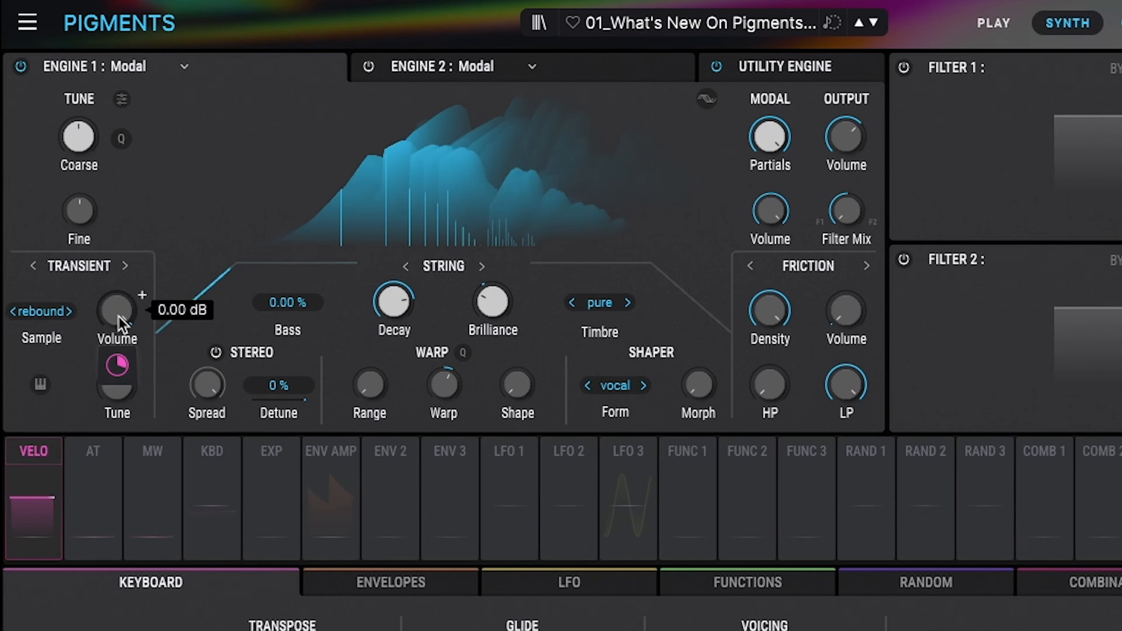
{"action": "left_click", "coordinate": [66, 329]}
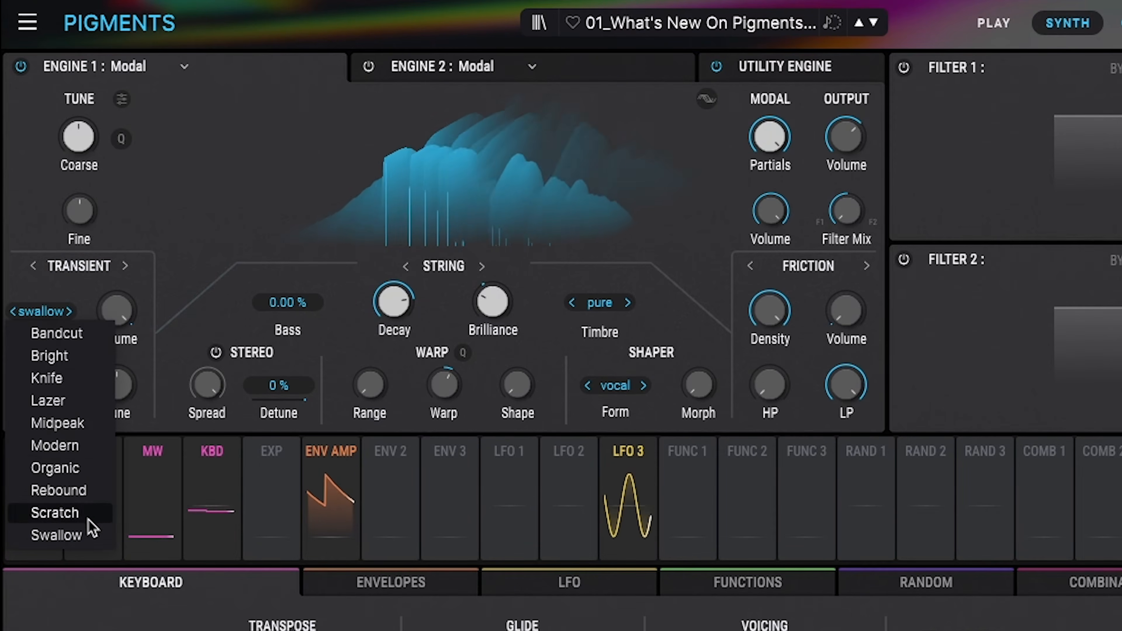
{"action": "left_click", "coordinate": [57, 423]}
Step: Change Engine 1's Friction exciter through Audio Input and Noise to Granular with the clean sample, and adjust its Tune and Rate
{"action": "mouse_move", "coordinate": [769, 305]}
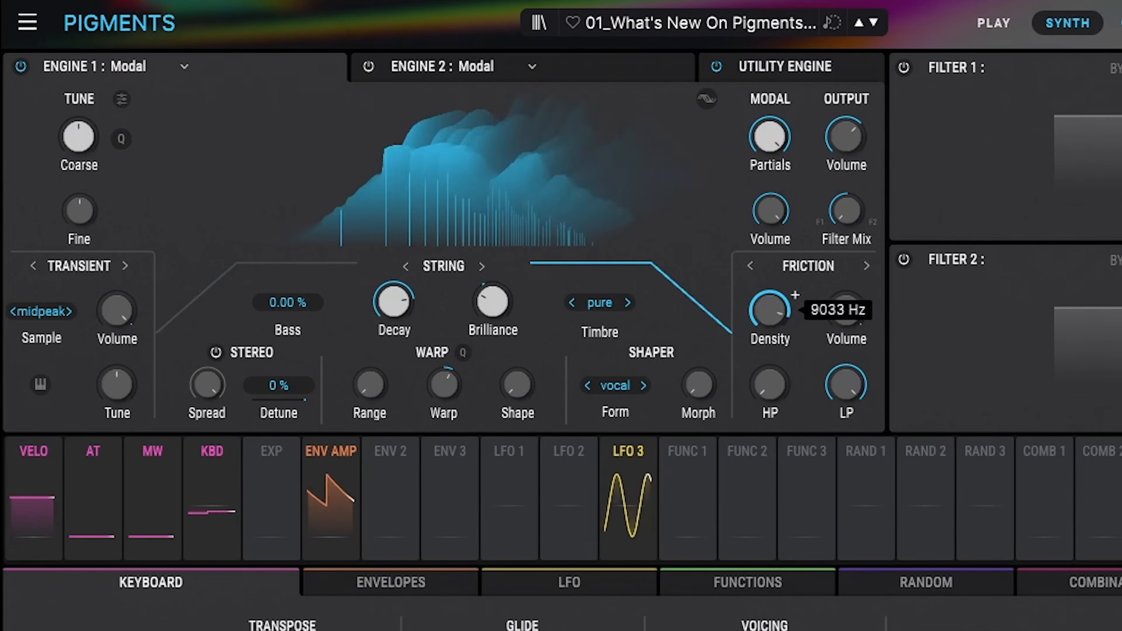
{"action": "mouse_move", "coordinate": [858, 381]}
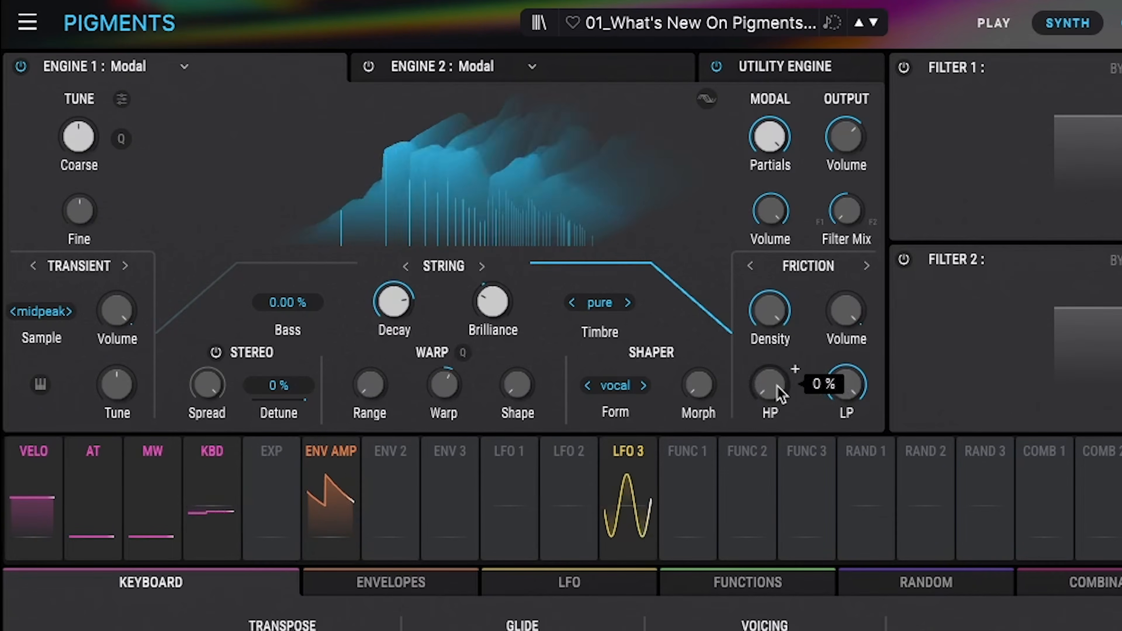
{"action": "left_click", "coordinate": [866, 266]}
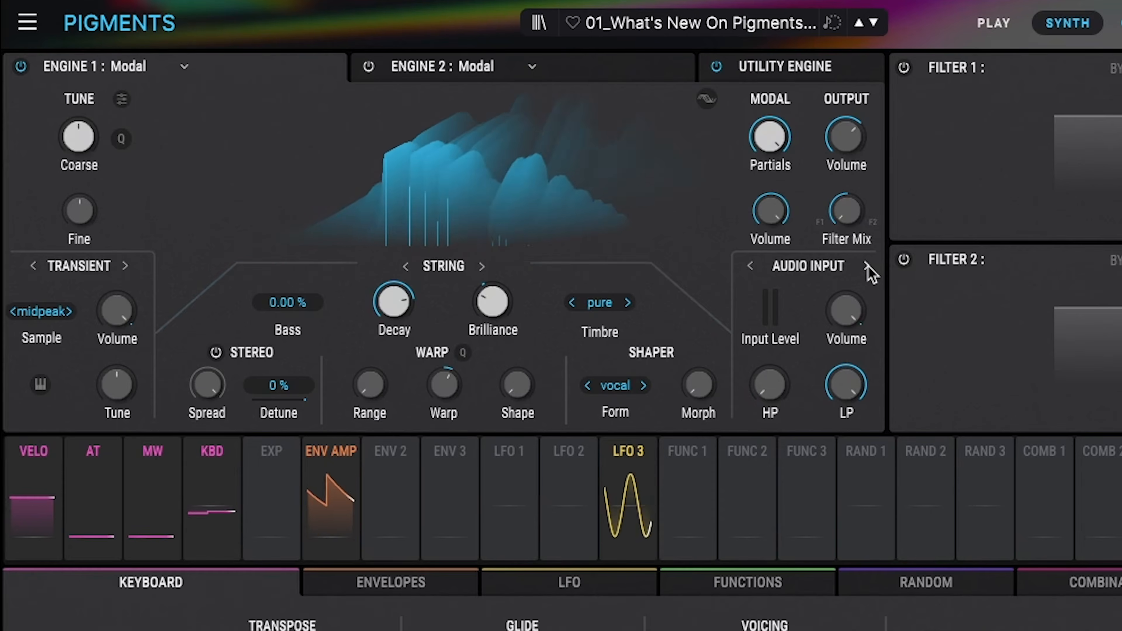
{"action": "left_click", "coordinate": [867, 266]}
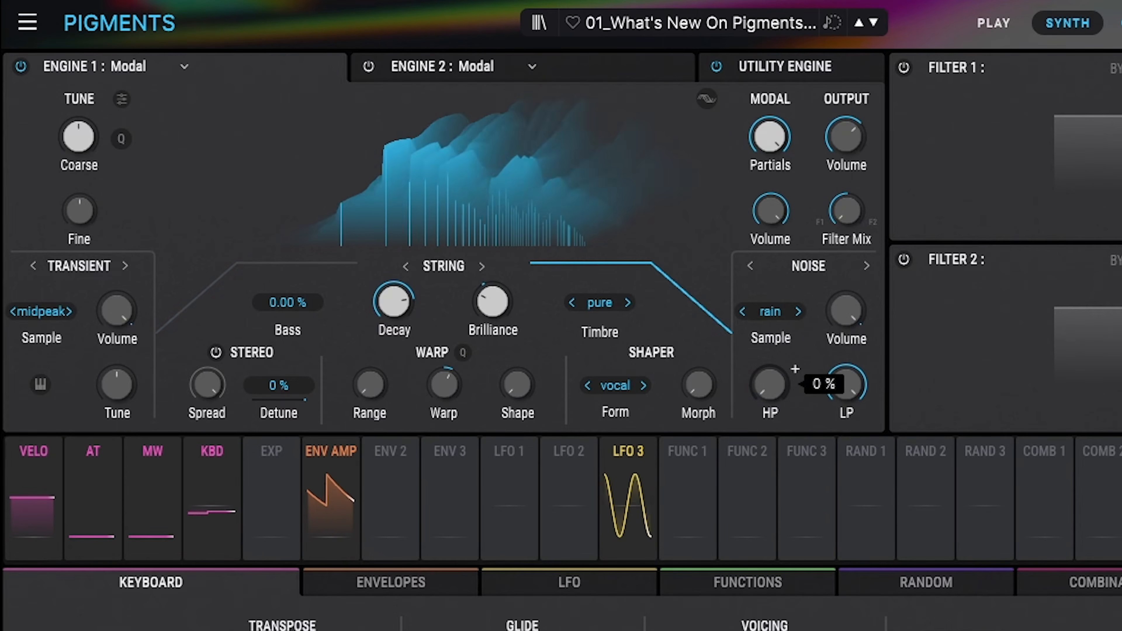
{"action": "left_click", "coordinate": [767, 314]}
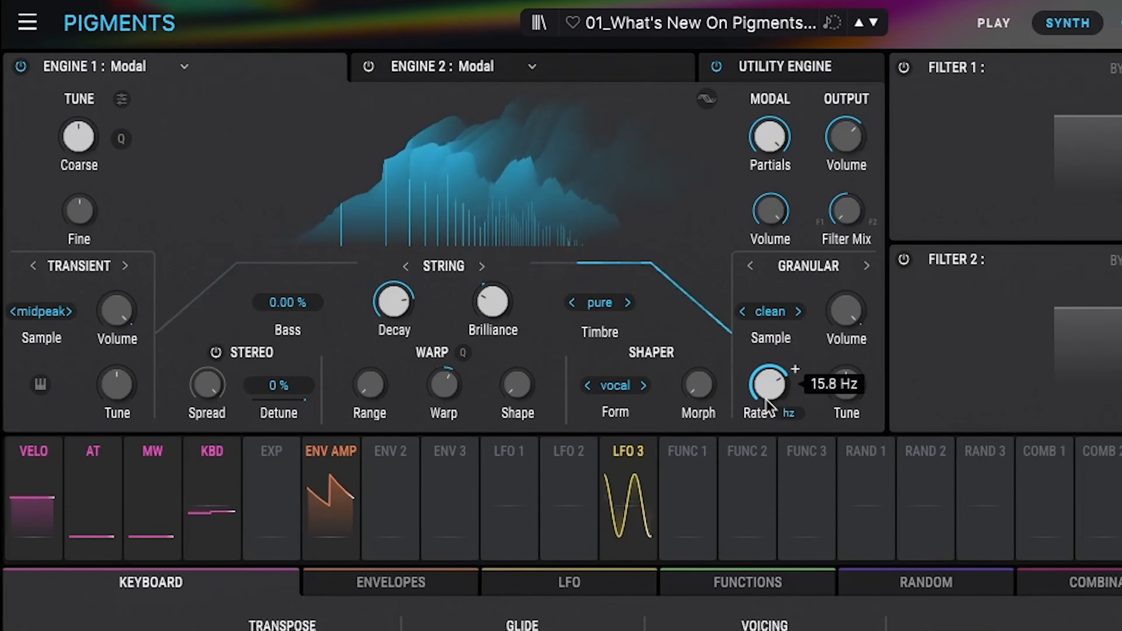
{"action": "left_click_drag", "start_coordinate": [871, 389], "coordinate": [871, 369]}
{"action": "left_click_drag", "start_coordinate": [769, 385], "coordinate": [770, 372]}
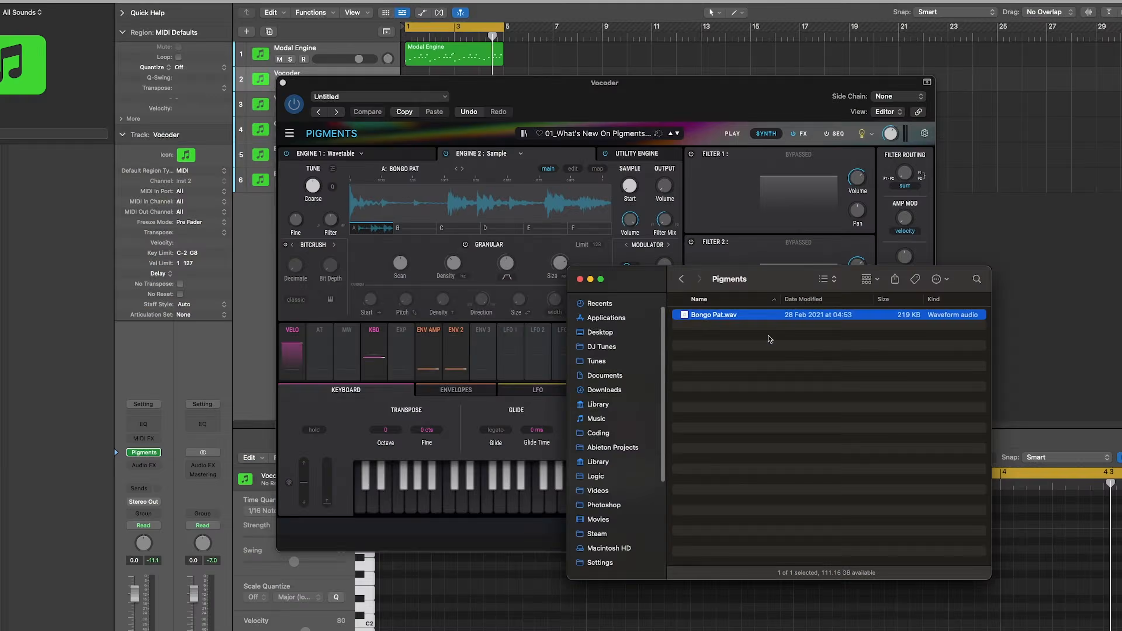
Step: Preview the Bongo Pat.wav modulator and try the Modern and Dirty modes of the vocoder effect
{"action": "key", "text": "space"}
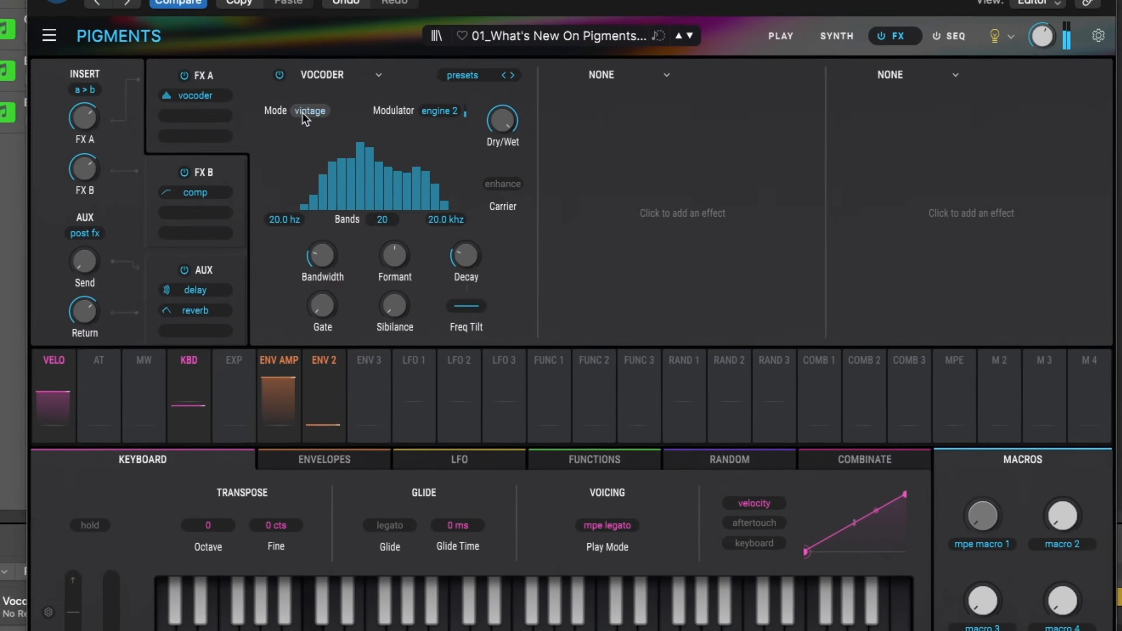
{"action": "left_click", "coordinate": [445, 179]}
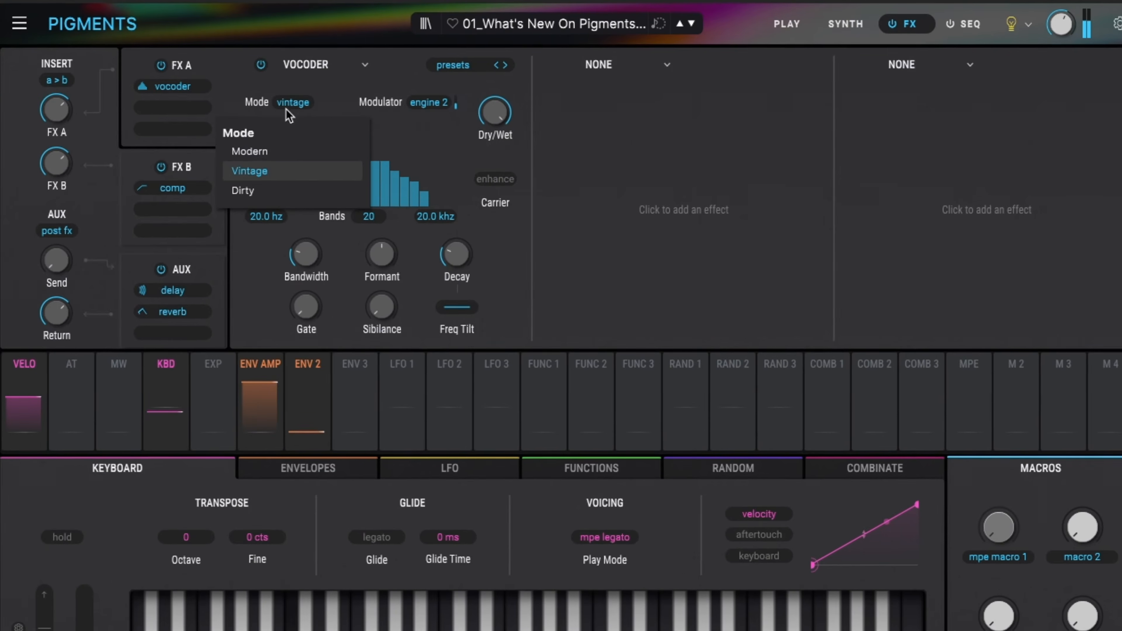
{"action": "left_click", "coordinate": [269, 155]}
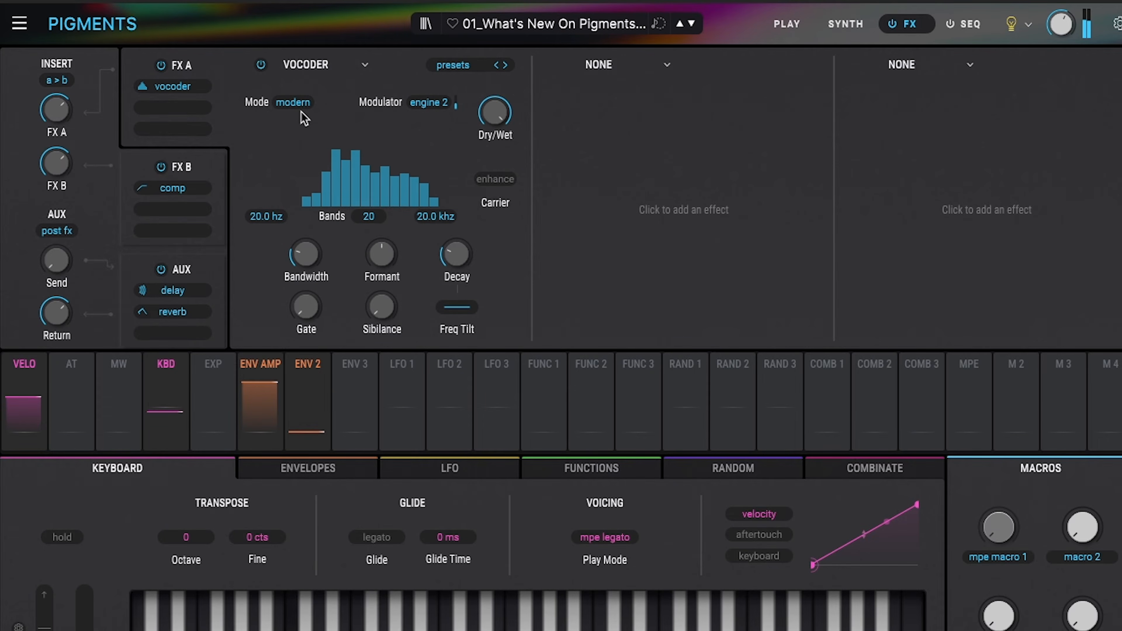
{"action": "left_click", "coordinate": [293, 103]}
{"action": "left_click", "coordinate": [281, 195]}
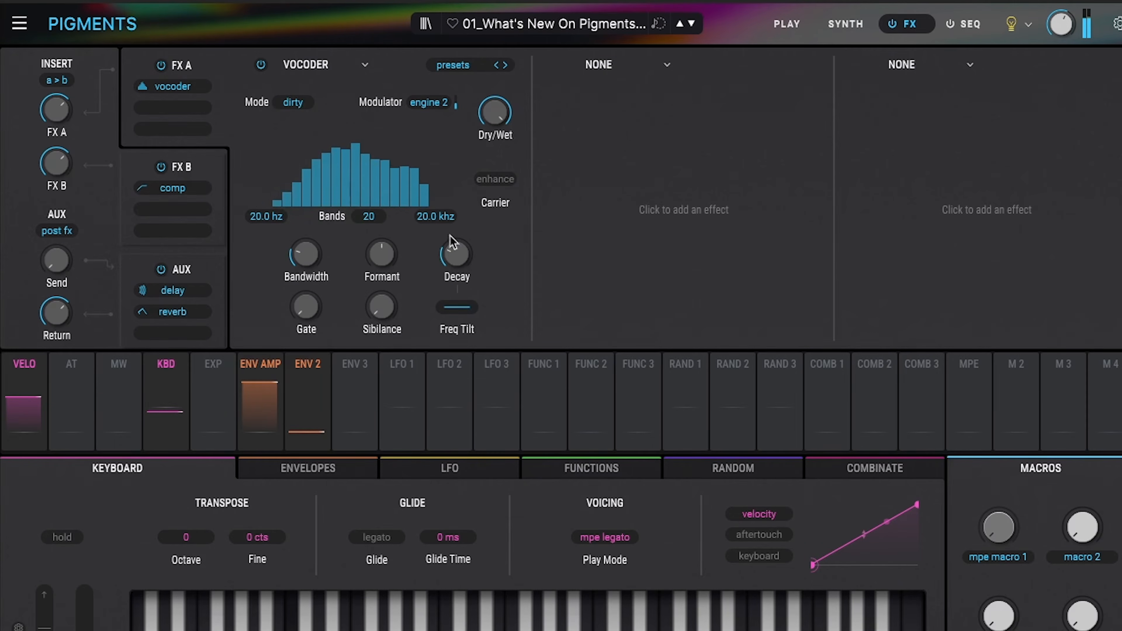
Step: Sweep the vocoder's Bandwidth, Formant, Decay, Gate and Sibilance controls
{"action": "left_click_drag", "start_coordinate": [306, 254], "coordinate": [306, 278]}
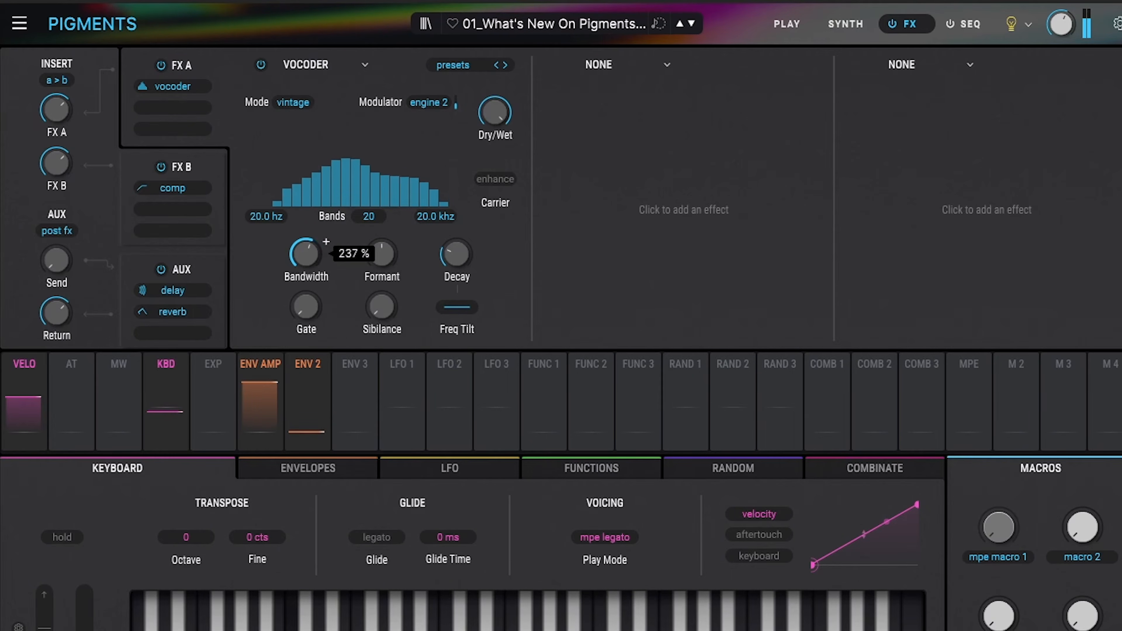
{"action": "left_click_drag", "start_coordinate": [381, 264], "coordinate": [381, 323]}
{"action": "left_click_drag", "start_coordinate": [456, 253], "coordinate": [456, 217]}
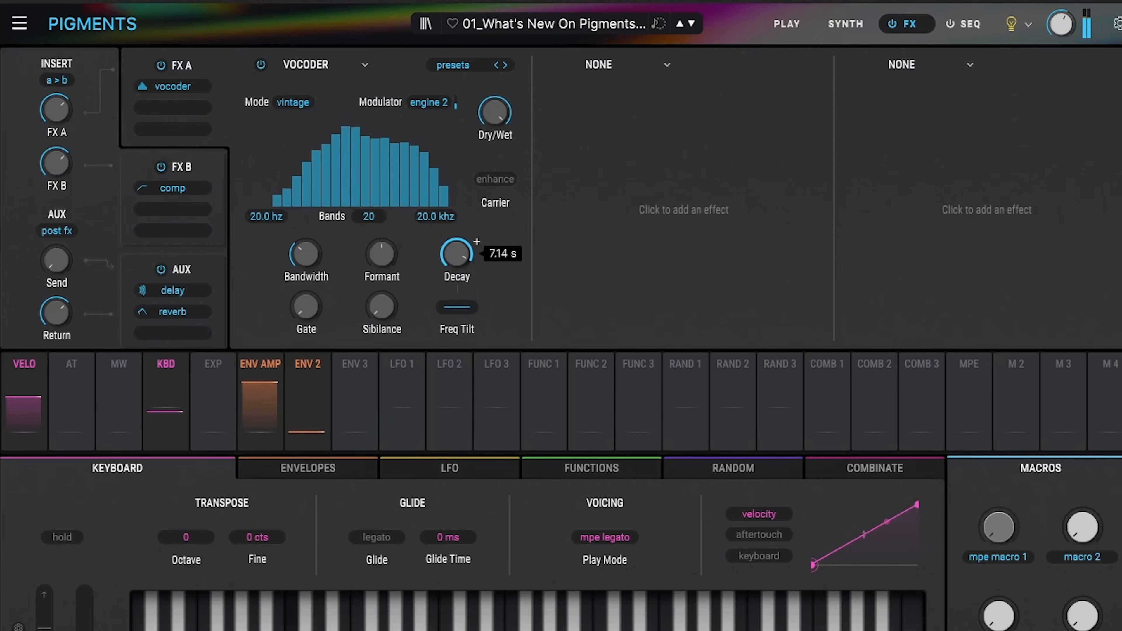
{"action": "left_click_drag", "start_coordinate": [306, 307], "coordinate": [306, 287]}
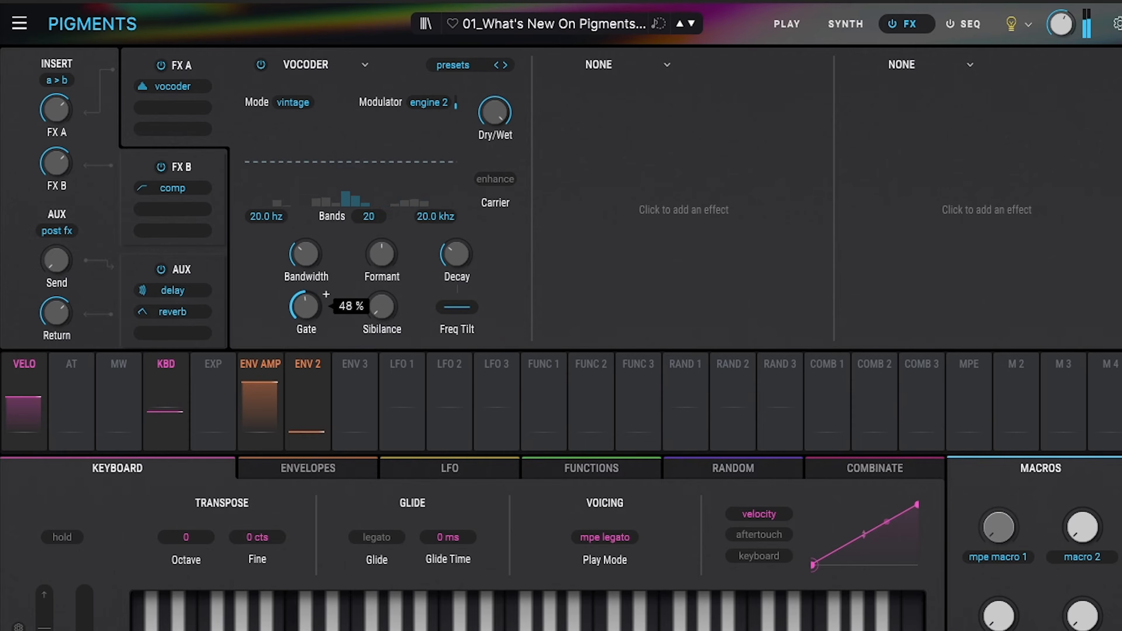
{"action": "left_click_drag", "start_coordinate": [381, 307], "coordinate": [380, 299]}
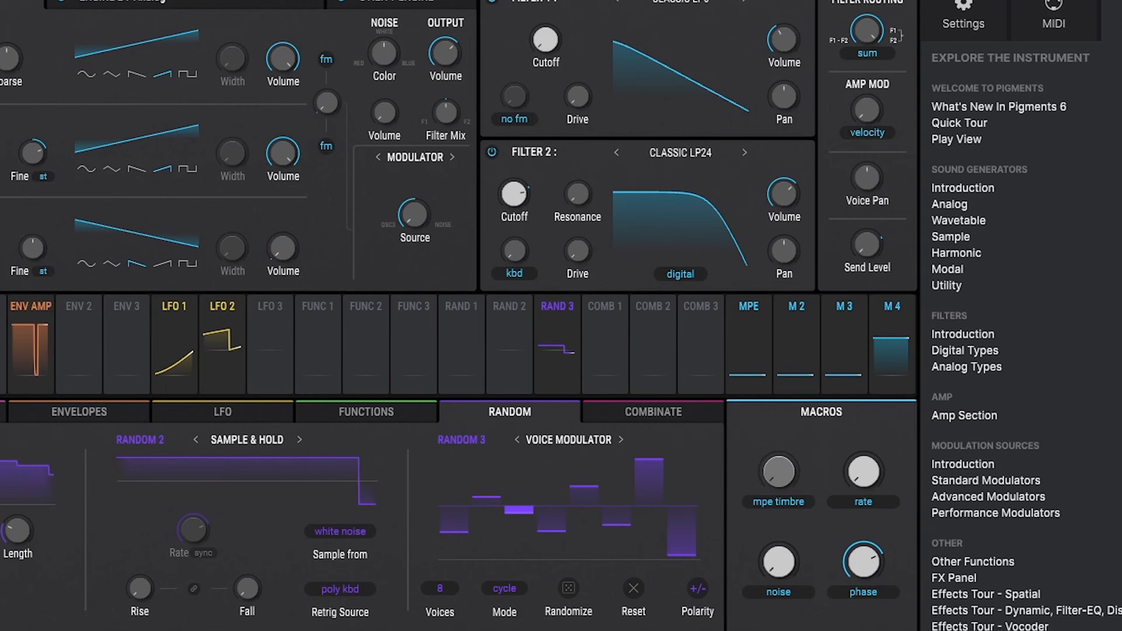
Step: Set the Random 3 voice modulator's mode to reassign, and change the Random 3 module type to Random
{"action": "left_click", "coordinate": [486, 590]}
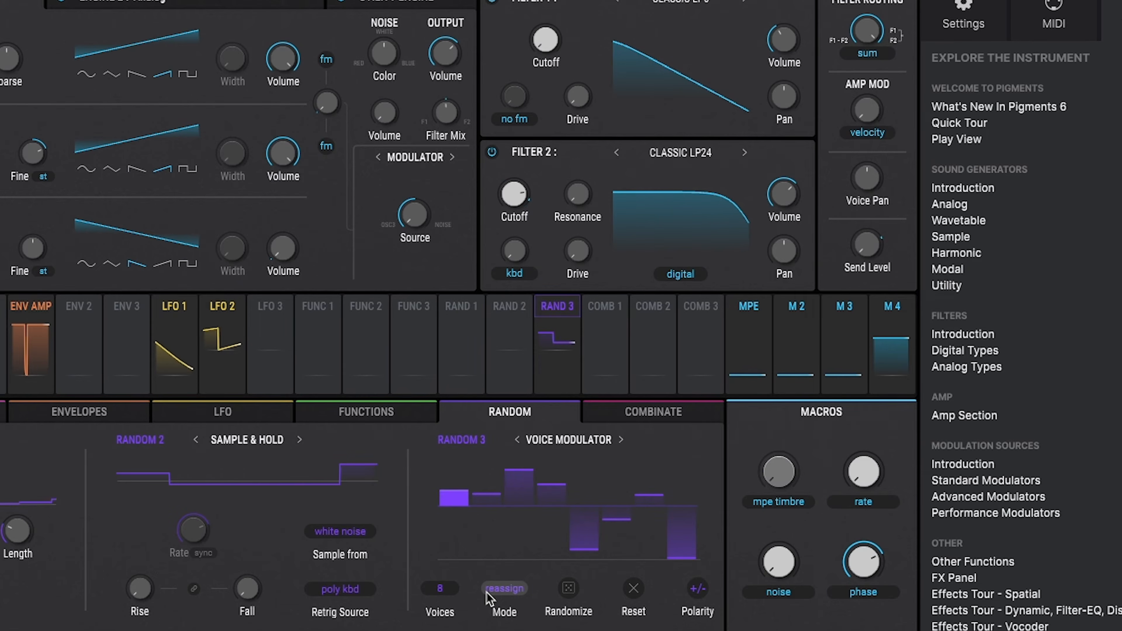
{"action": "left_click", "coordinate": [589, 625]}
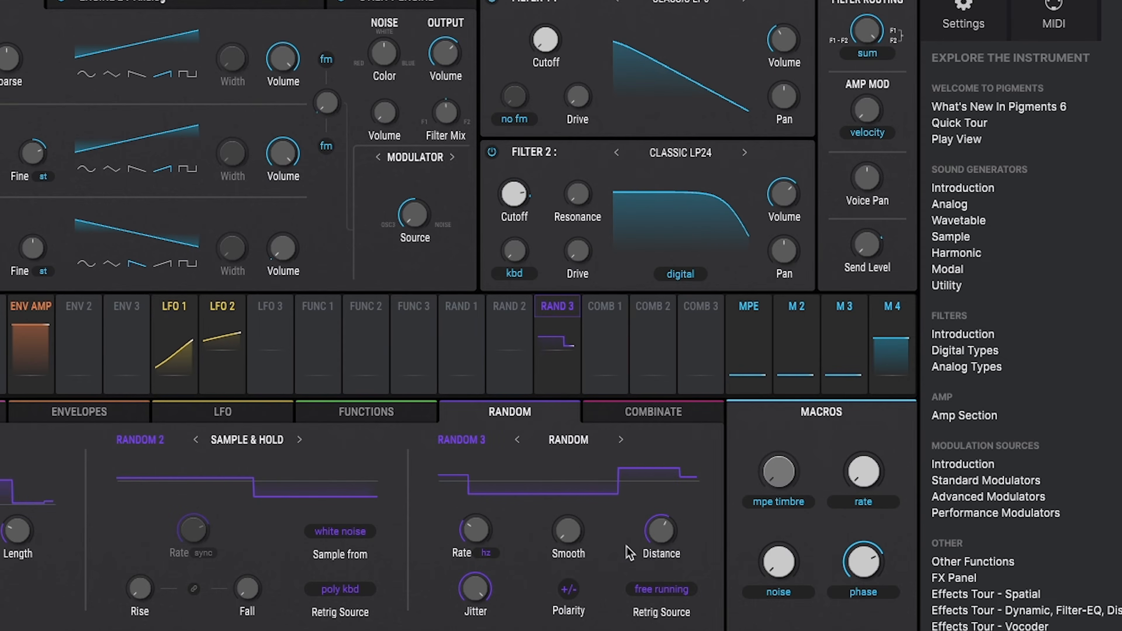
Step: Sweep the Random 3 modulator's Rate and adjust its Smooth amount
{"action": "mouse_move", "coordinate": [483, 534]}
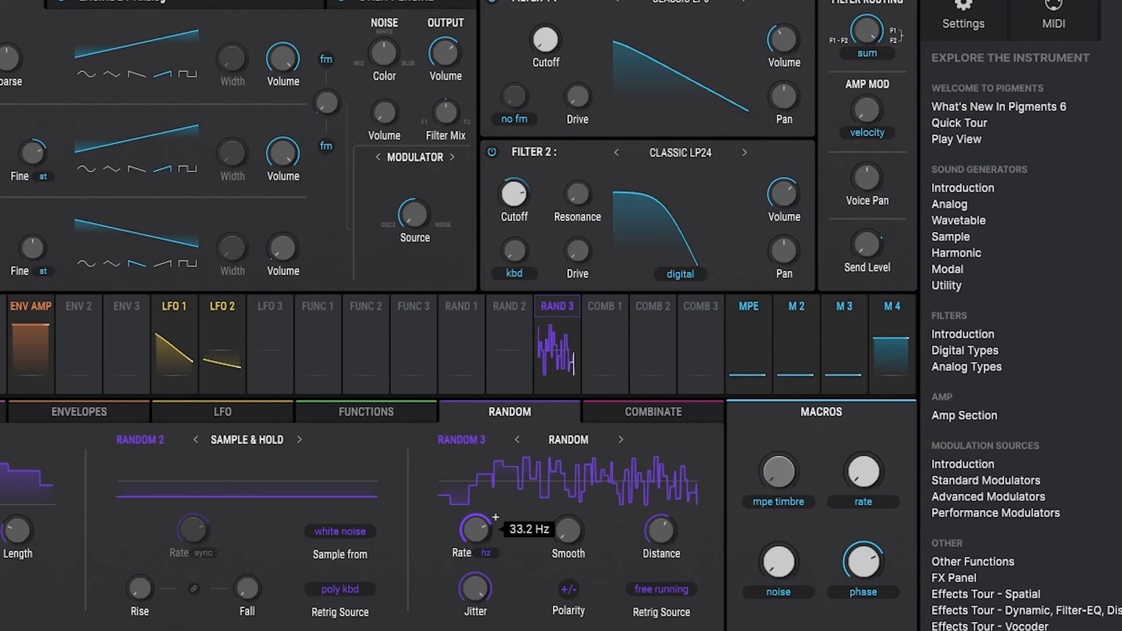
{"action": "left_click_drag", "start_coordinate": [568, 531], "coordinate": [569, 477]}
{"action": "left_click_drag", "start_coordinate": [464, 533], "coordinate": [464, 561]}
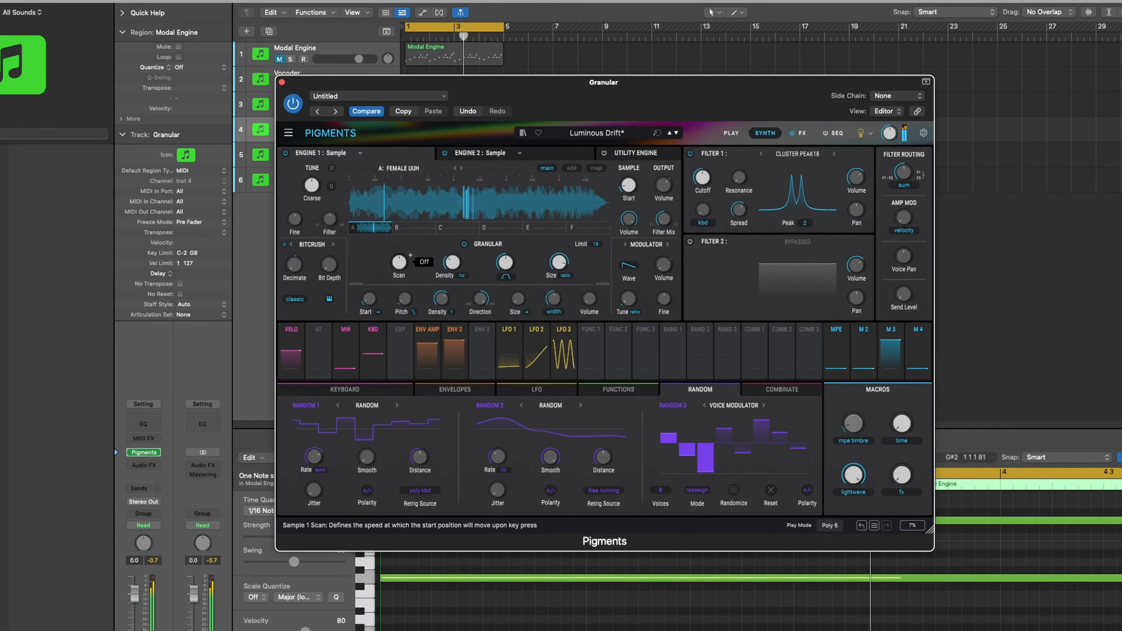
Step: Sweep the granular Scan speed of Engine 1's Female Uuh sample from backward to forward, and switch off Engine 2
{"action": "left_click_drag", "start_coordinate": [338, 258], "coordinate": [338, 239]}
{"action": "mouse_move", "coordinate": [210, 246]}
{"action": "left_mouse_down"}
{"action": "mouse_move", "coordinate": [210, 225]}
{"action": "mouse_move", "coordinate": [210, 255]}
{"action": "left_mouse_up"}
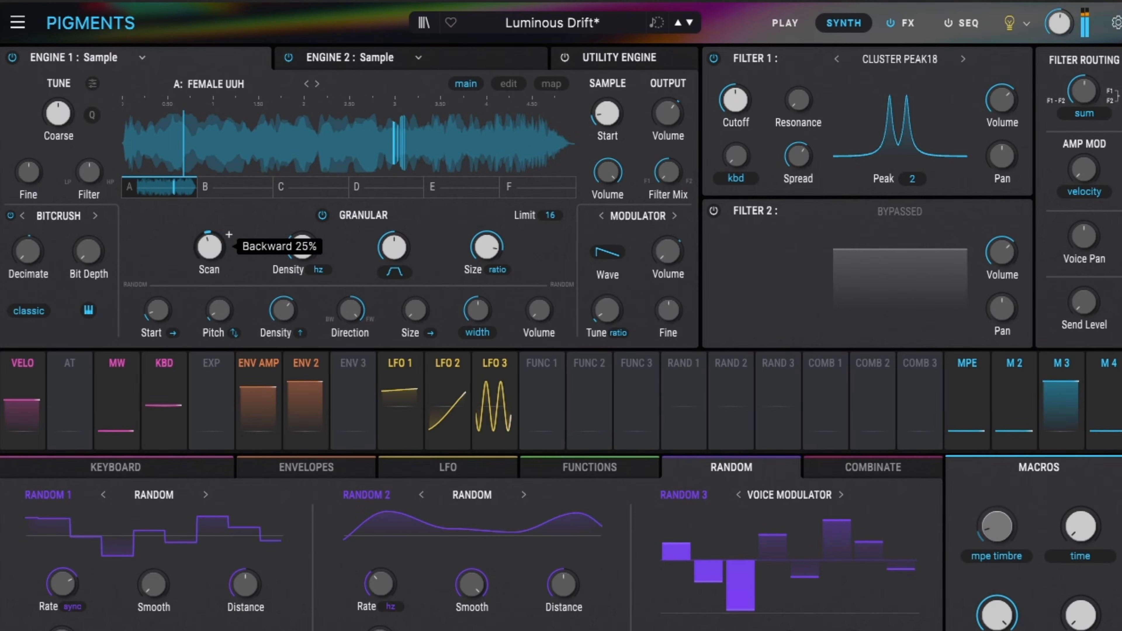
{"action": "left_click_drag", "start_coordinate": [209, 266], "coordinate": [210, 201]}
{"action": "left_click", "coordinate": [289, 58]}
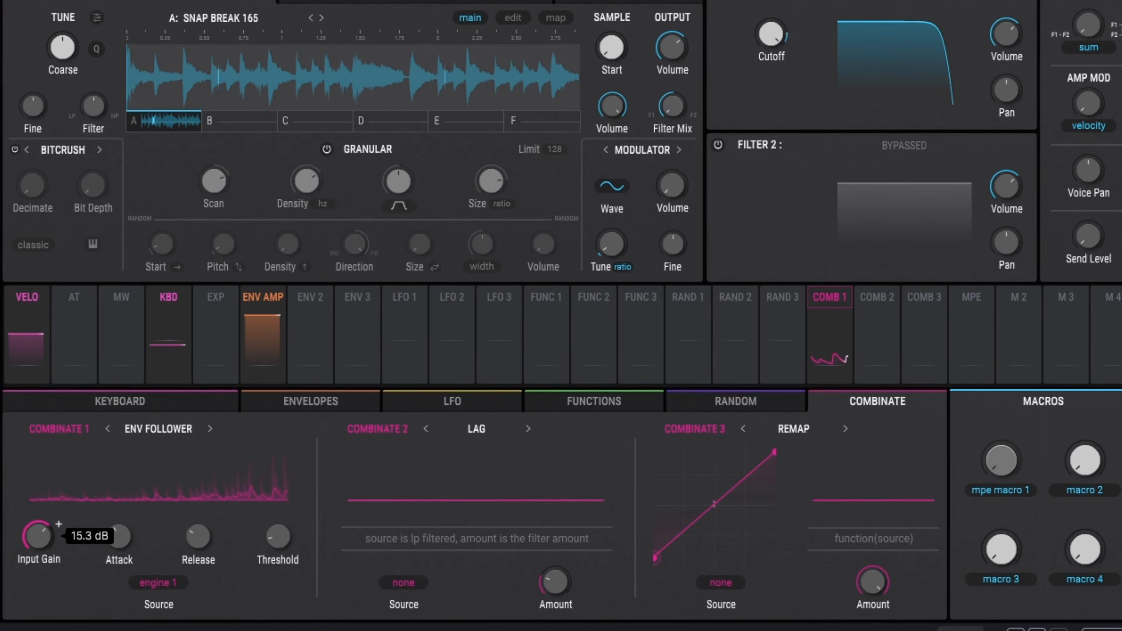
Step: Adjust the Input Gain, Attack, Release and Threshold of the Combinate 1 envelope follower
{"action": "left_click_drag", "start_coordinate": [38, 536], "coordinate": [59, 526]}
{"action": "left_click_drag", "start_coordinate": [128, 535], "coordinate": [128, 548]}
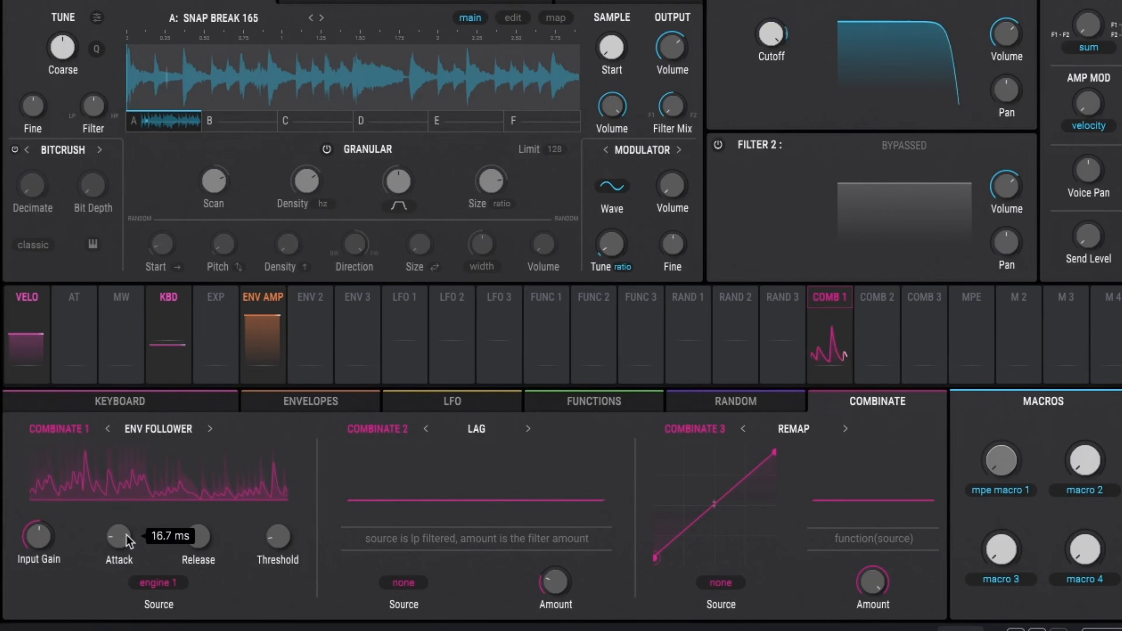
{"action": "left_click_drag", "start_coordinate": [205, 538], "coordinate": [204, 531]}
{"action": "left_click_drag", "start_coordinate": [283, 538], "coordinate": [283, 530]}
{"action": "left_click_drag", "start_coordinate": [278, 536], "coordinate": [278, 518]}
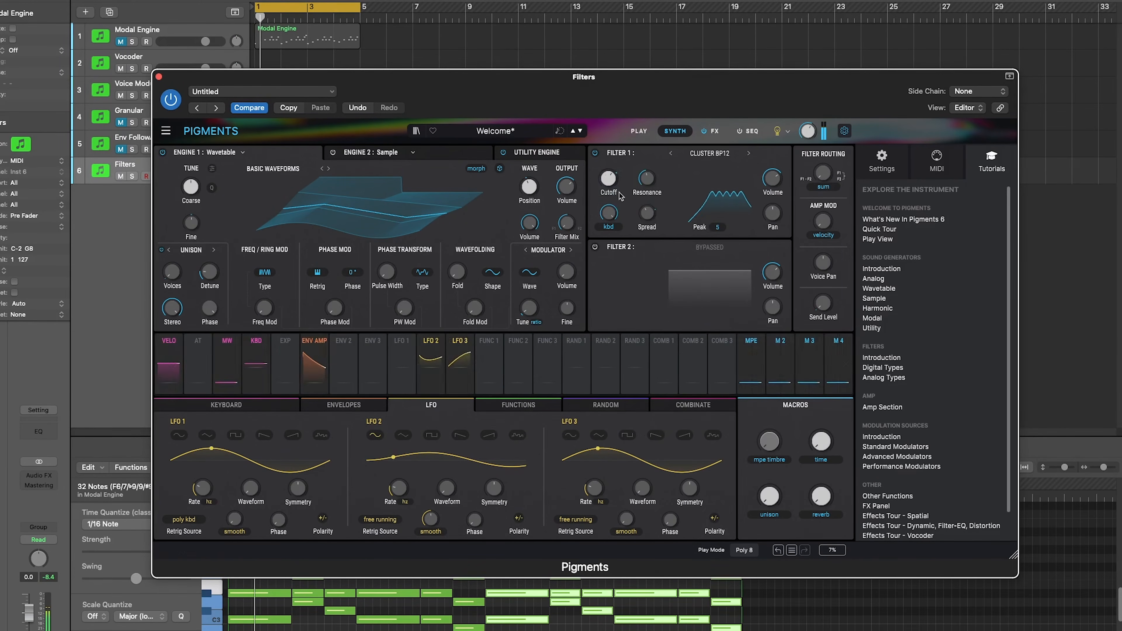
Step: Adjust the Cluster BP12 Filter 1 cutoff to about 1046 Hz and change its number of peaks
{"action": "mouse_move", "coordinate": [612, 184]}
{"action": "left_click_drag", "start_coordinate": [612, 188], "coordinate": [611, 181]}
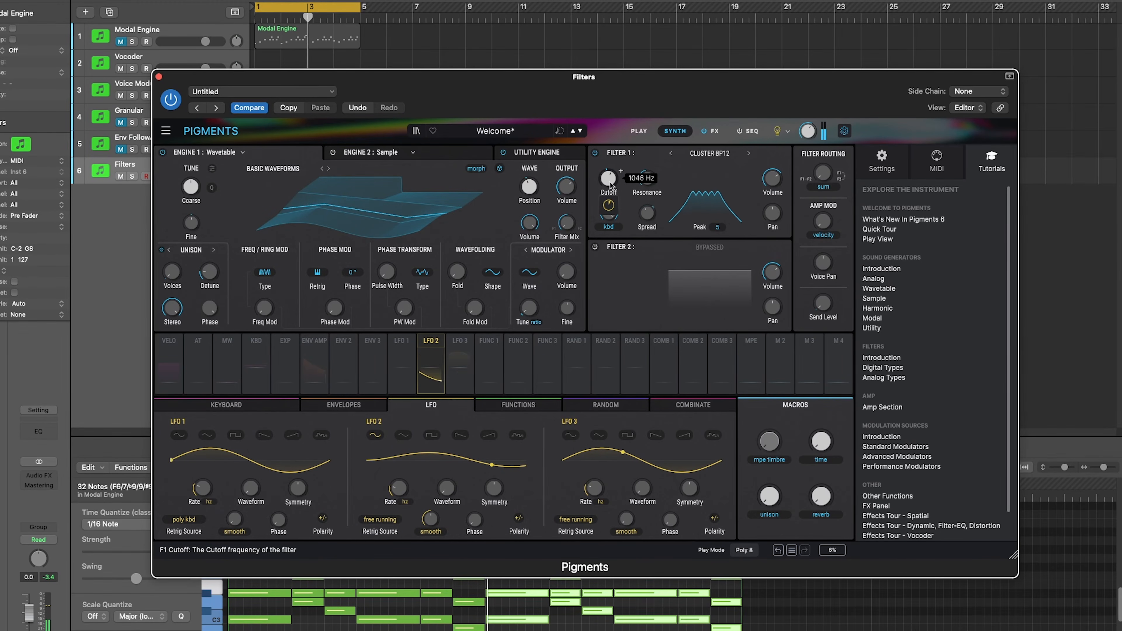
{"action": "left_click_drag", "start_coordinate": [718, 227], "coordinate": [719, 238]}
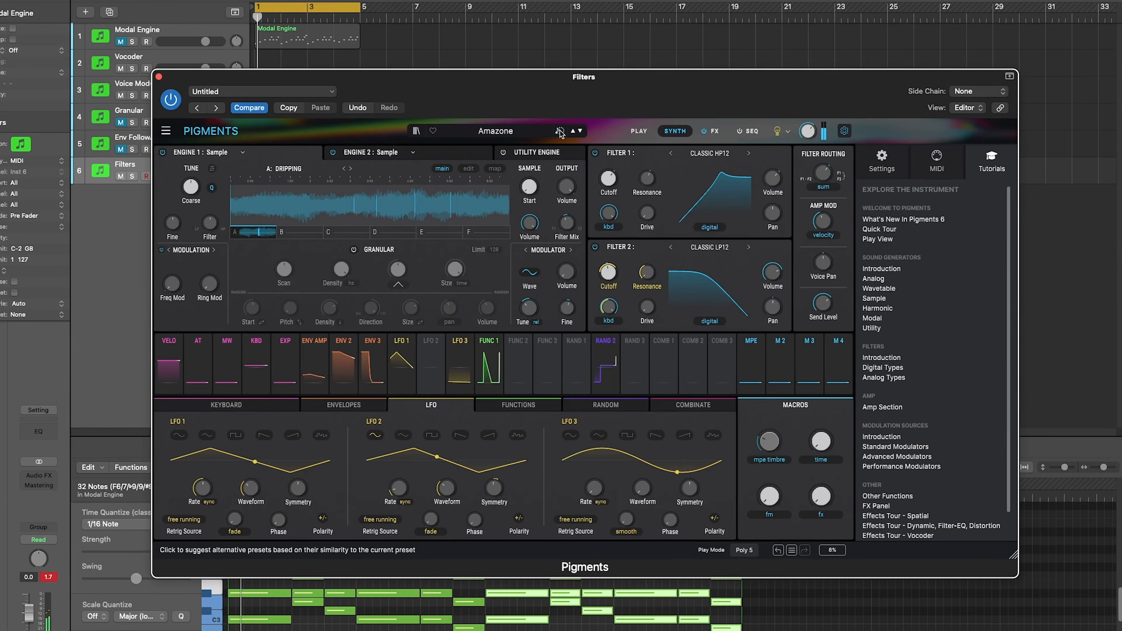
Step: Open the presets similar to Amazone and audition Detroit Madness, Mini Celesta Terminal, Fine Time and Empire
{"action": "left_click", "coordinate": [560, 131]}
{"action": "left_click", "coordinate": [594, 290]}
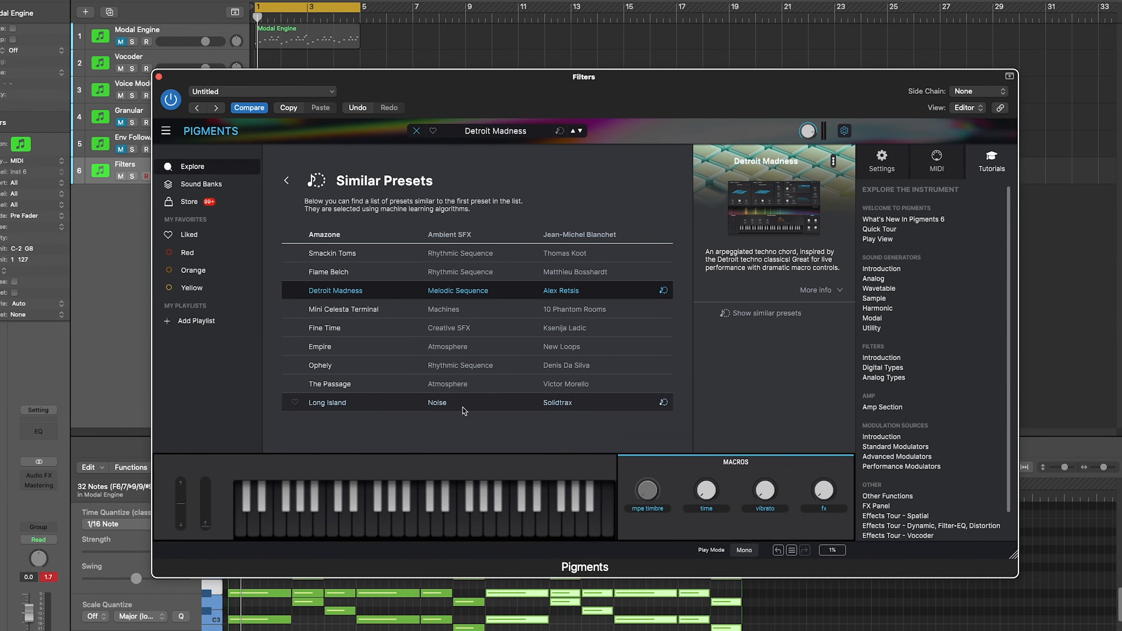
{"action": "left_click", "coordinate": [383, 315]}
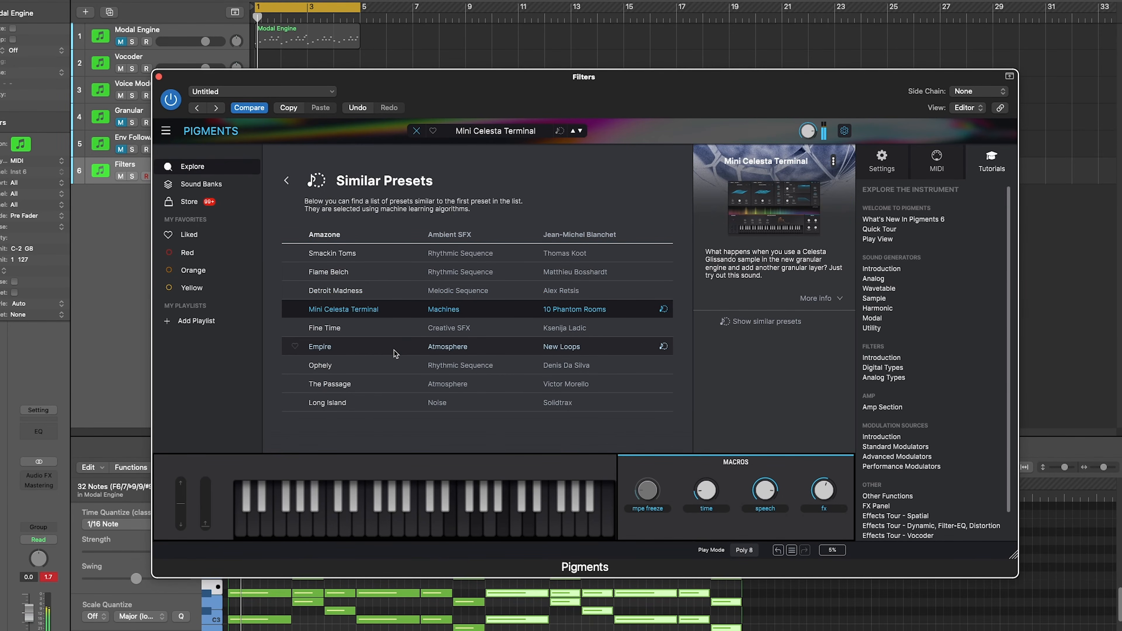
{"action": "left_click", "coordinate": [370, 331]}
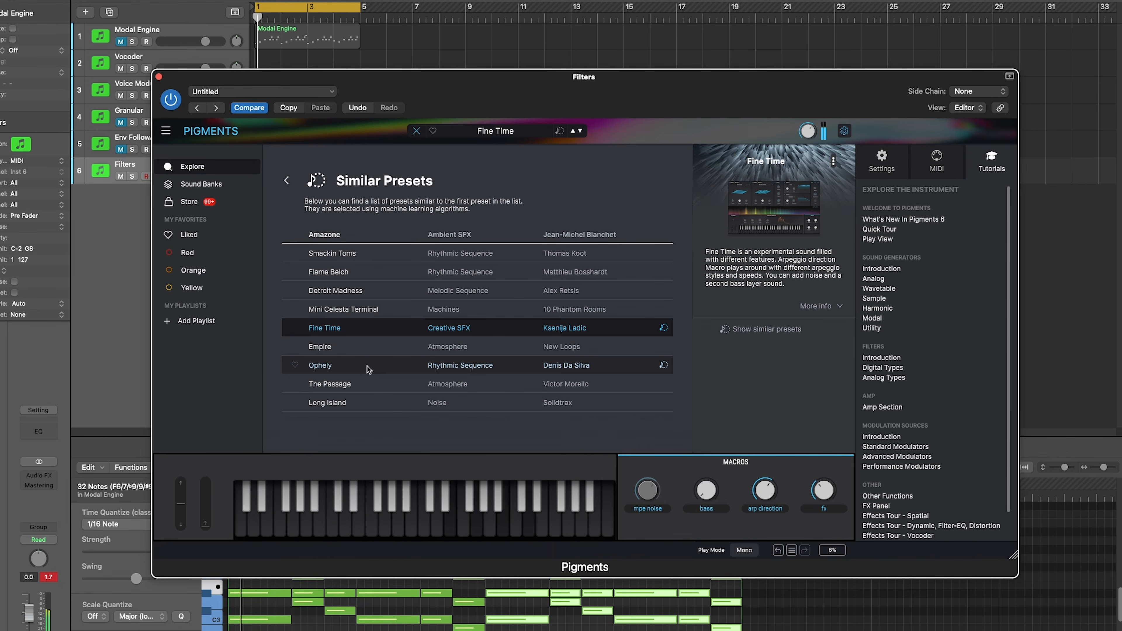
{"action": "left_click", "coordinate": [365, 347]}
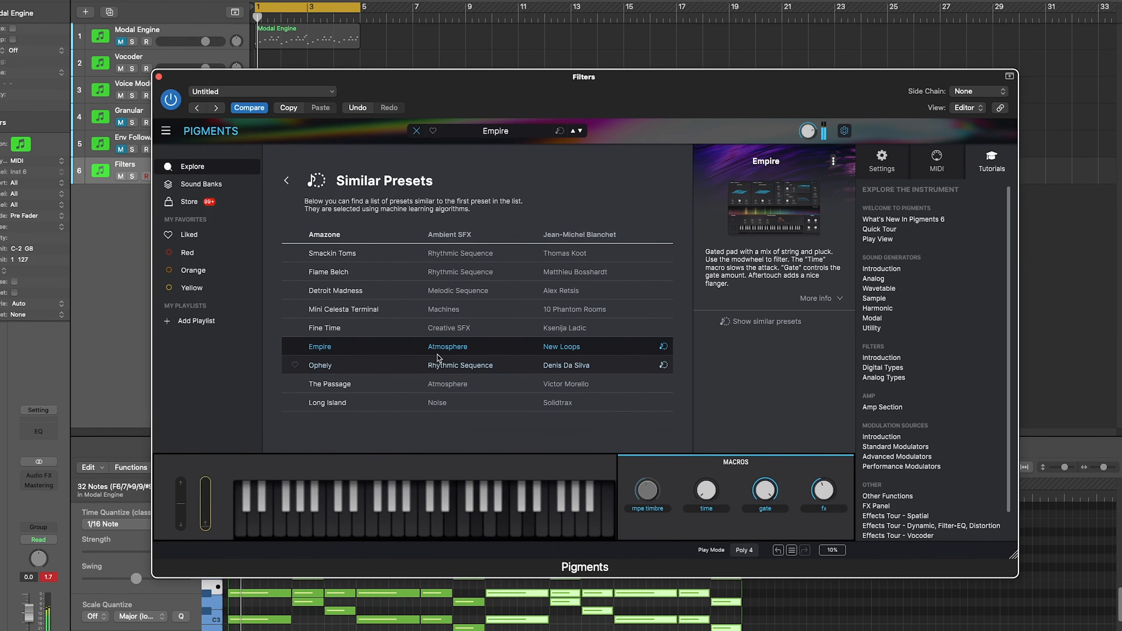